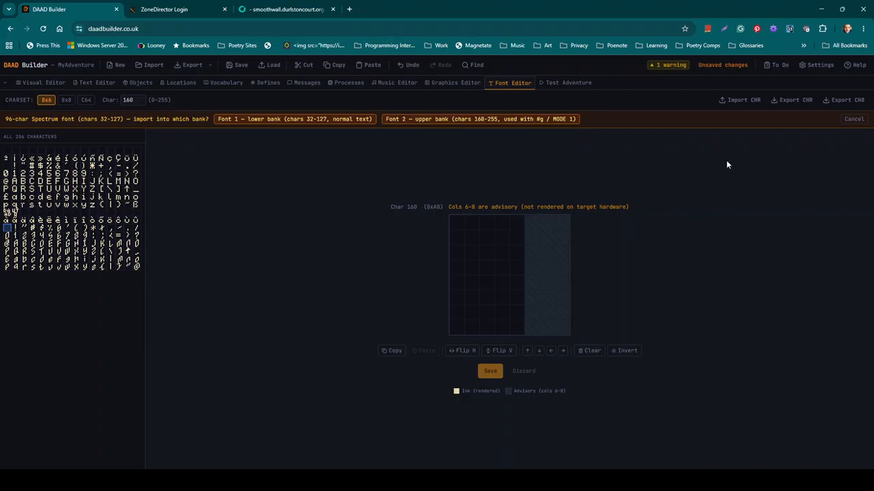
Try the Use Custom Image Height option in the project settings, switch it back off and close the settings.
left_click(817, 67)
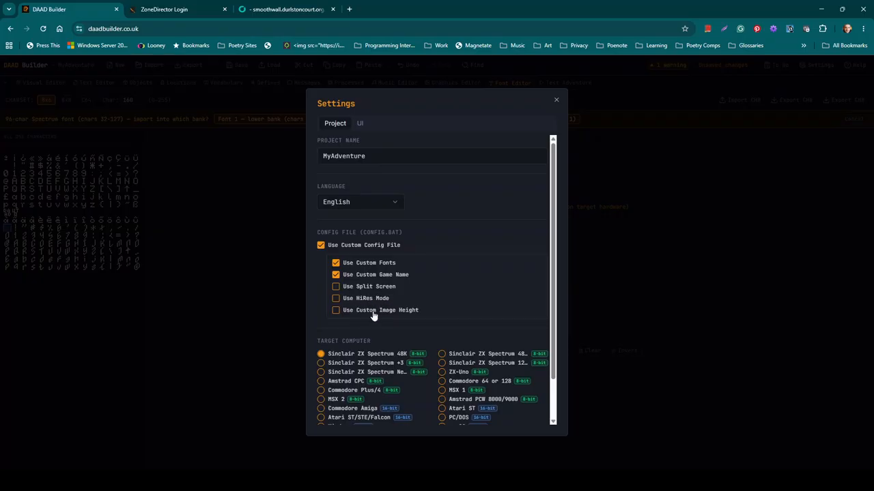
left_click(336, 310)
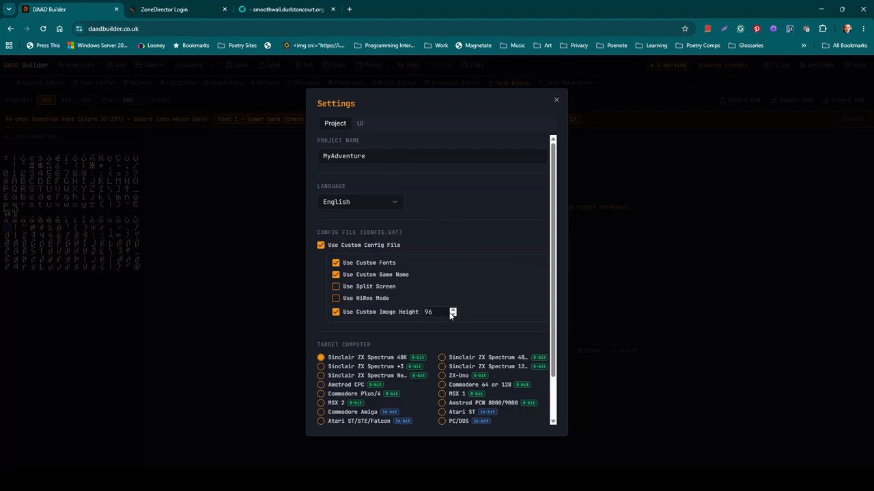
left_click(336, 312)
left_click(556, 100)
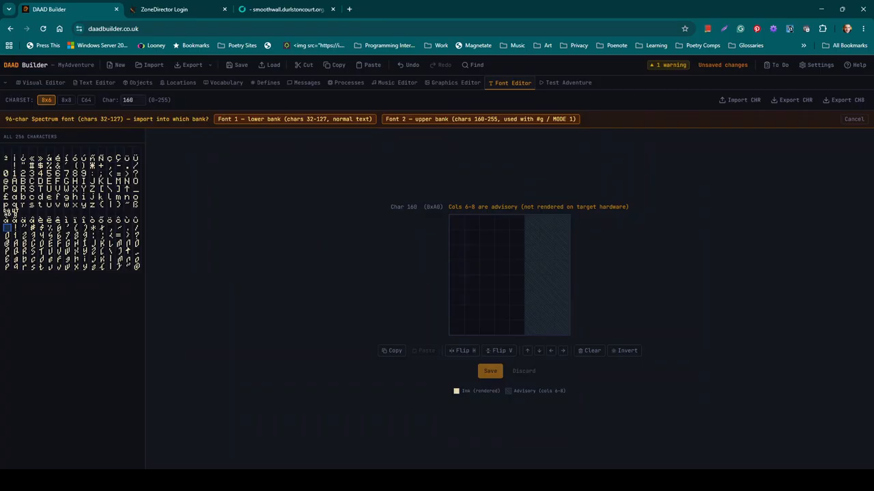
Review the CONFIG.BAT file in Notepad, including its font, split screen and image height lines, and return to DAAD Builder.
left_click(410, 481)
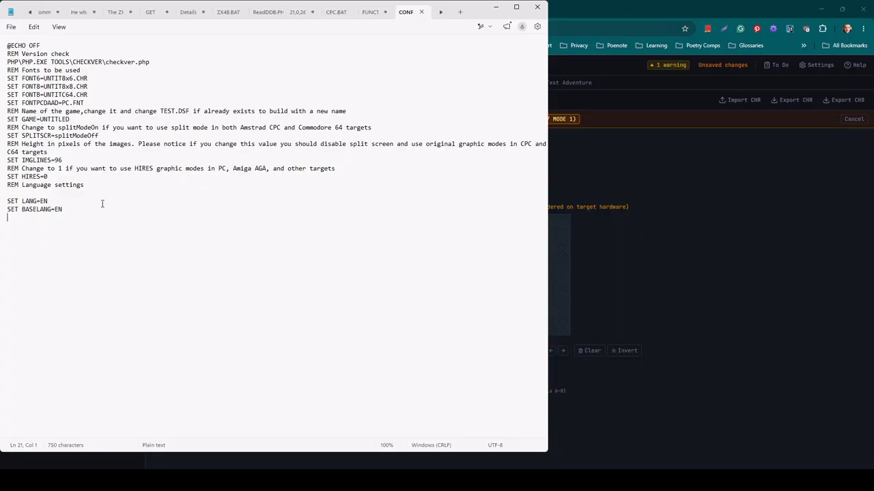
key("alt+Tab")
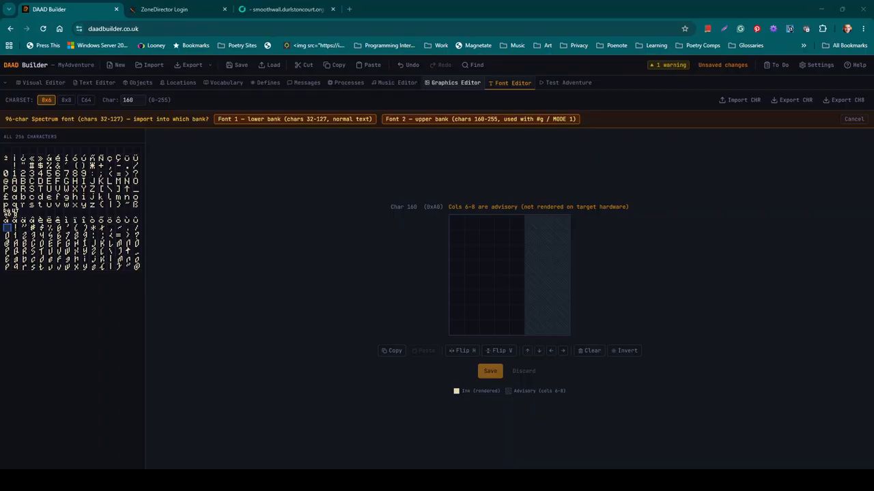
View Spectrum SCR picture 1 in the graphics editor and start the adventure test, continuing past the intro to the first location.
left_click(454, 83)
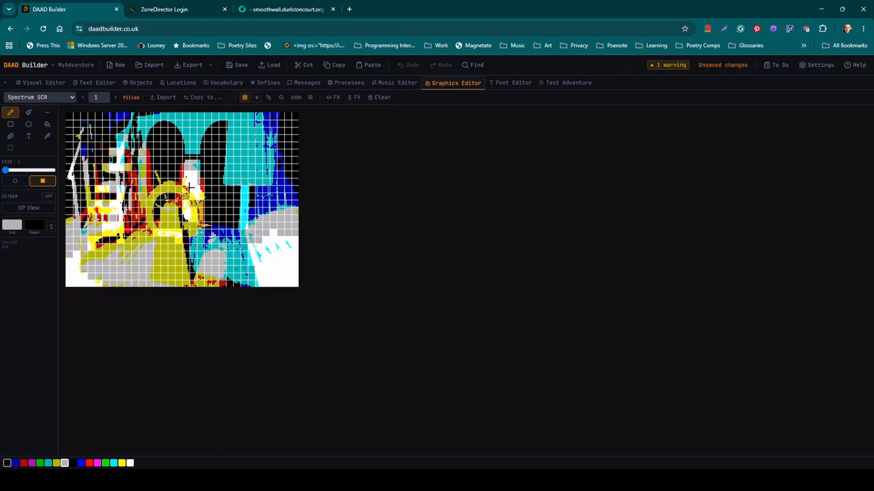
left_click(555, 83)
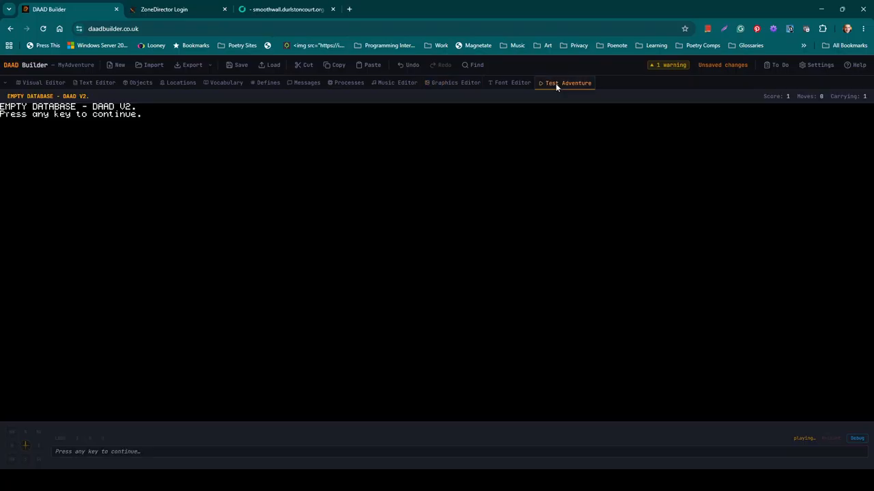
left_click(97, 455)
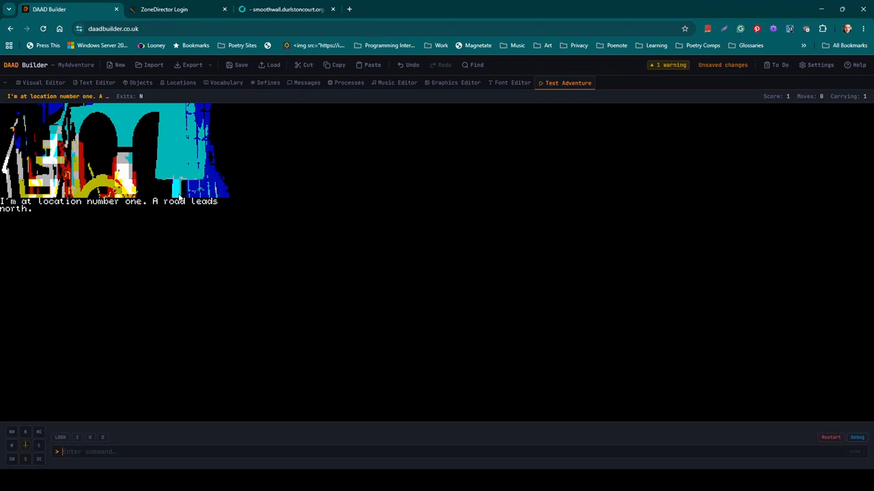
Set the first WINAT value in the PRO 0 main location loop to 20 and test the adventure at the first location.
left_click(97, 82)
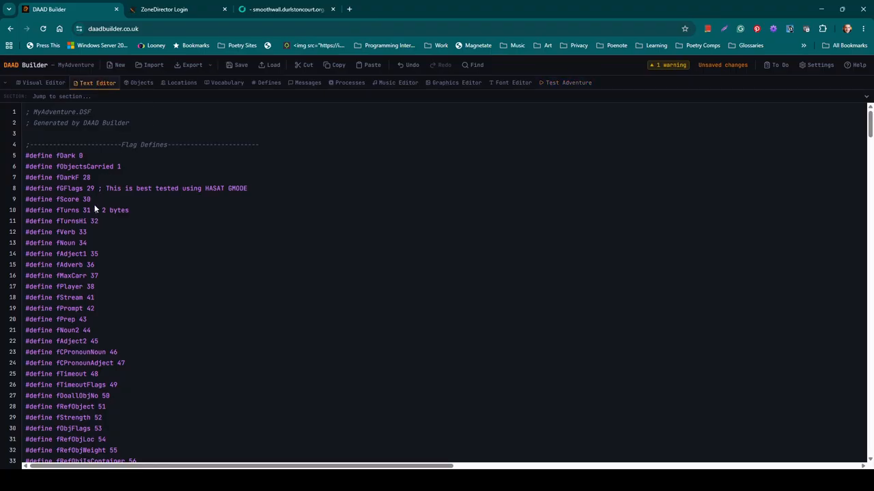
scroll(94, 204, "down", 20)
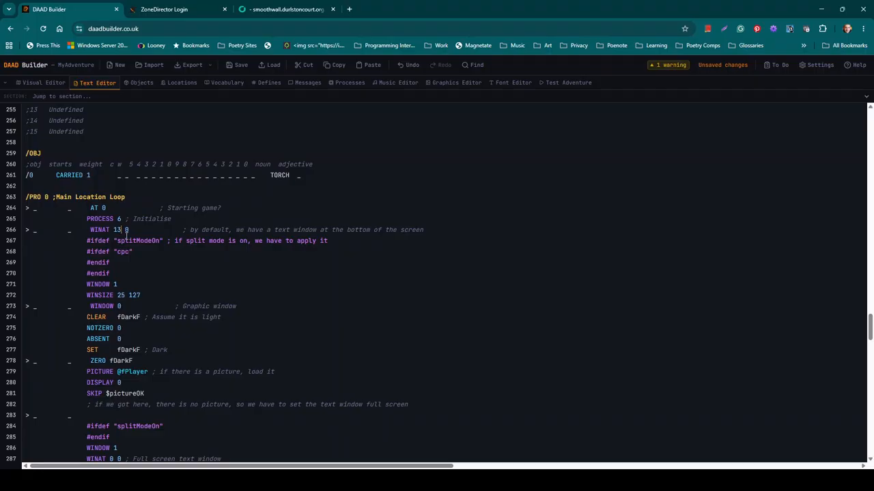
key("BackSpace")
key("BackSpace")
type("20")
left_click(578, 83)
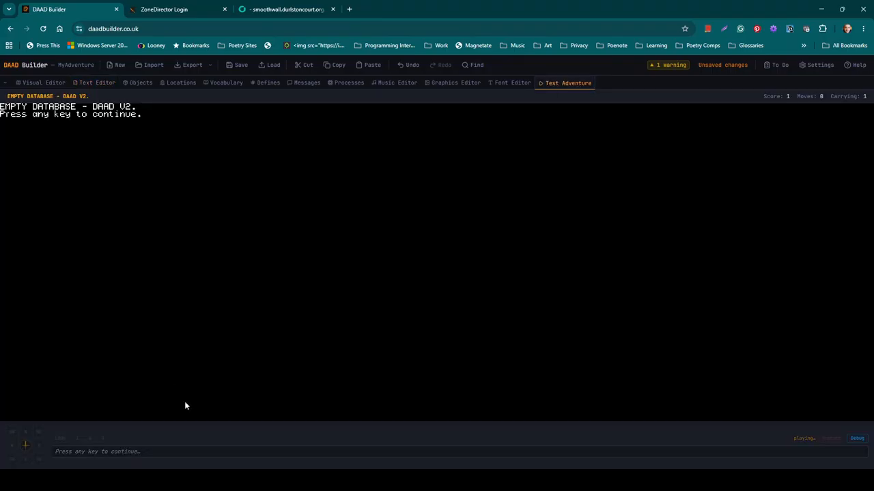
left_click(156, 452)
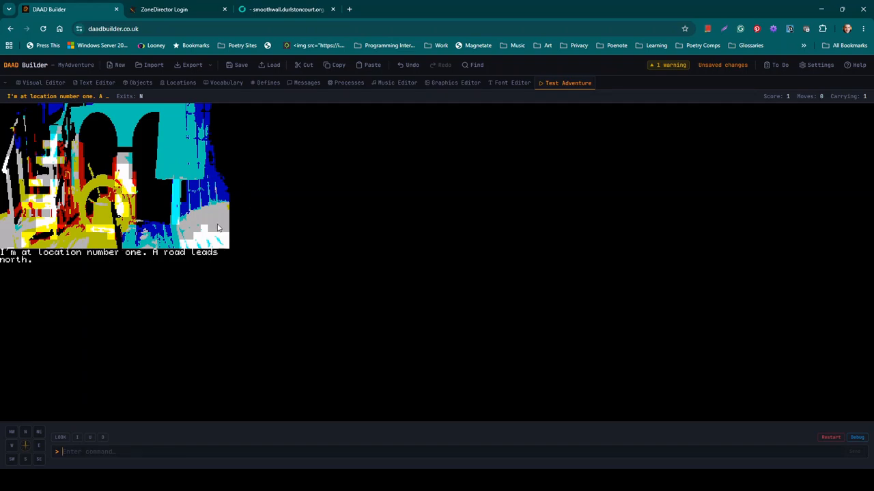
Restore the first WINAT line in PRO 0 to 13 0 and review the loop's window and picture code.
left_click(89, 82)
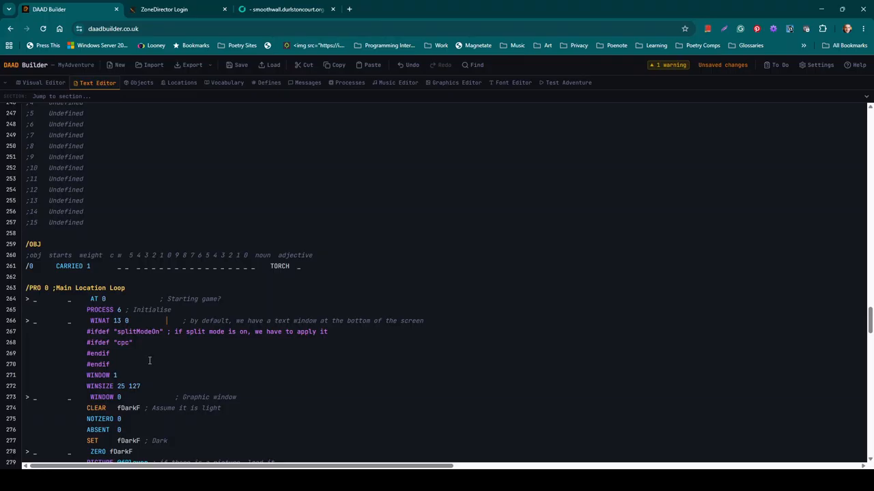
left_click(149, 362)
scroll(150, 362, "down", 1)
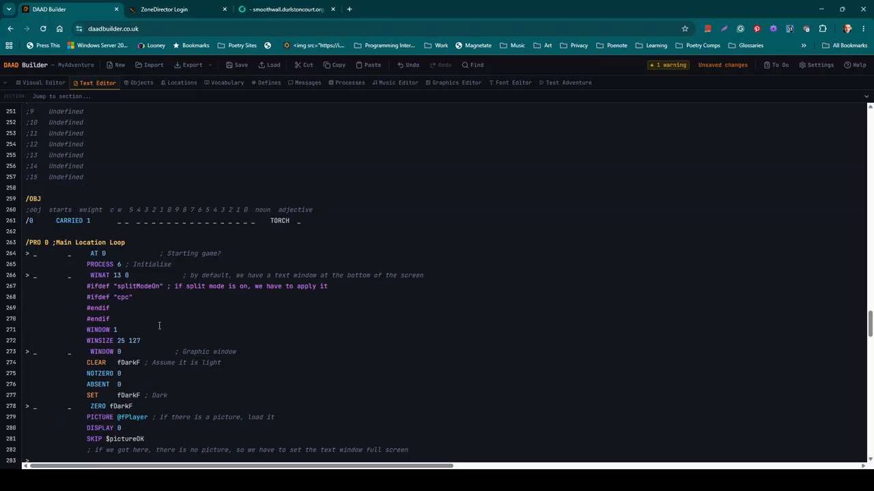
scroll(153, 333, "down", 2)
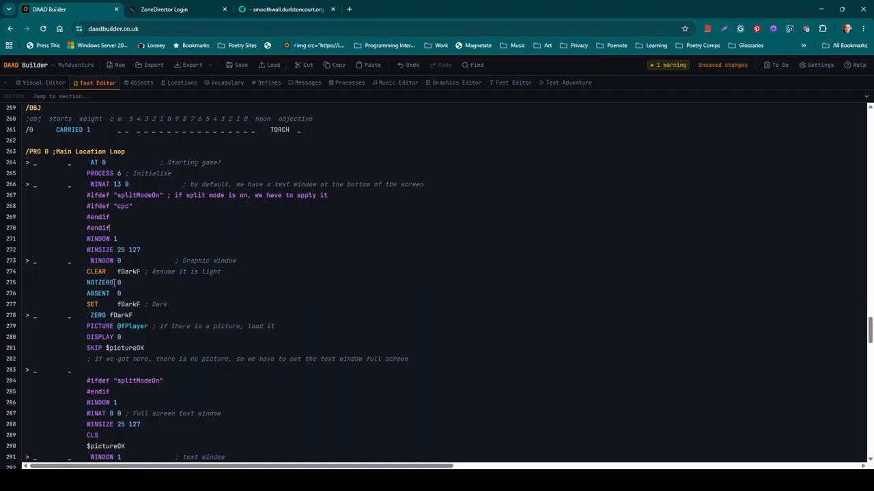
scroll(138, 333, "down", 1)
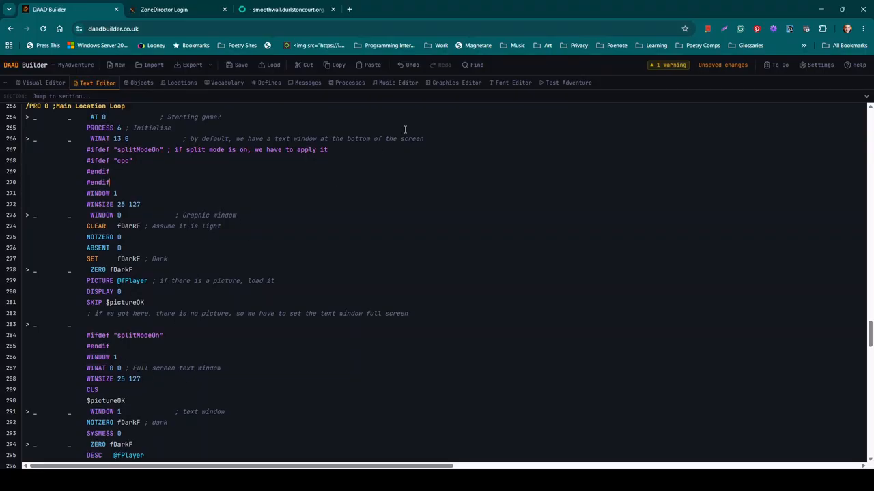
Restart the adventure test and inspect the window states in the debug view before leaving the intro.
left_click(557, 83)
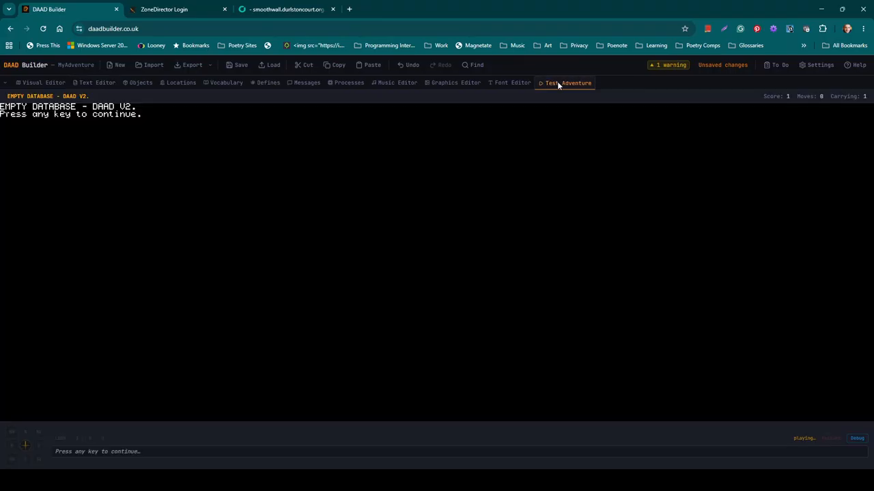
left_click(857, 439)
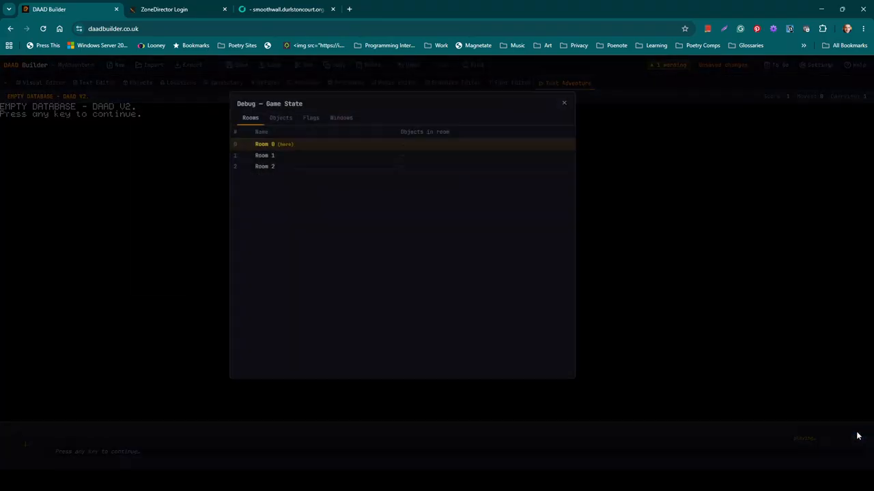
left_click(376, 145)
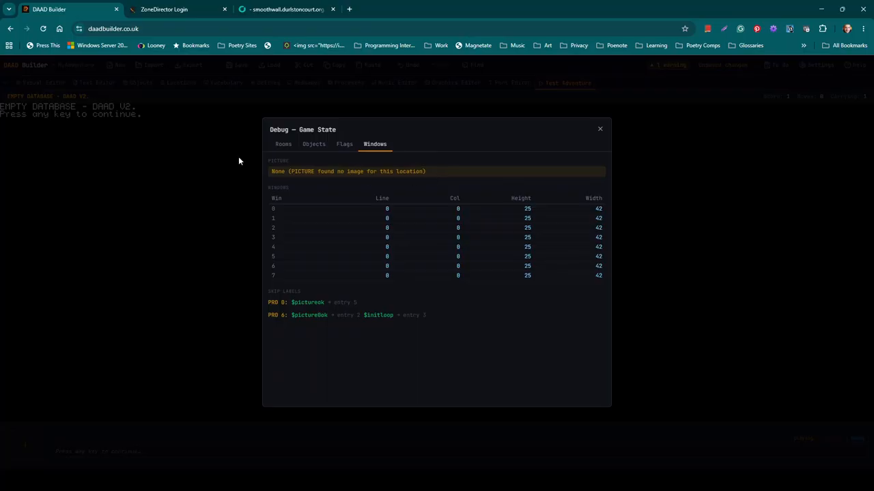
left_click(601, 129)
Continue the test to the first location and examine the picture status and window positions in the debug view again.
left_click(169, 453)
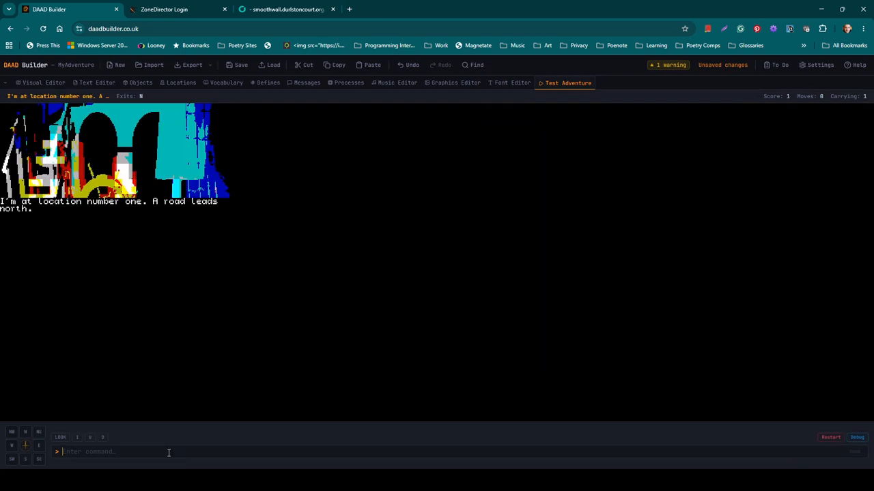
left_click(856, 438)
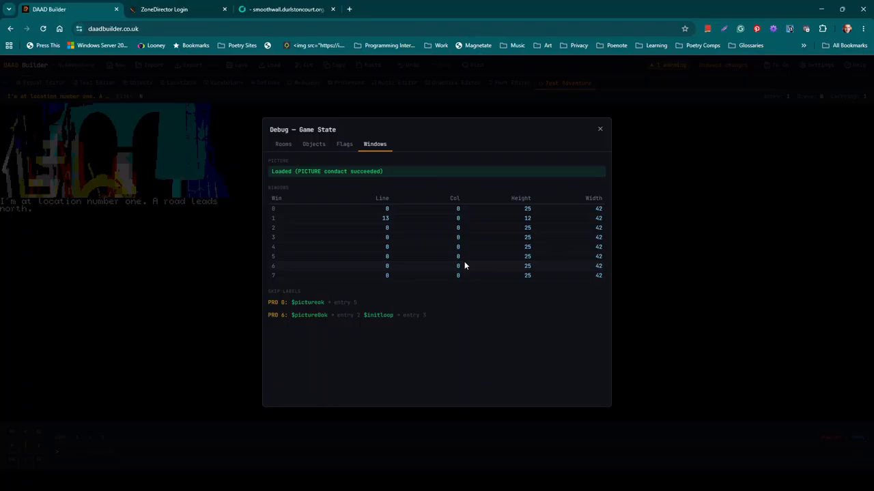
left_click(600, 130)
View the 8x6 character set in the font editor and turn on dithering in the graphics editor.
left_click(511, 83)
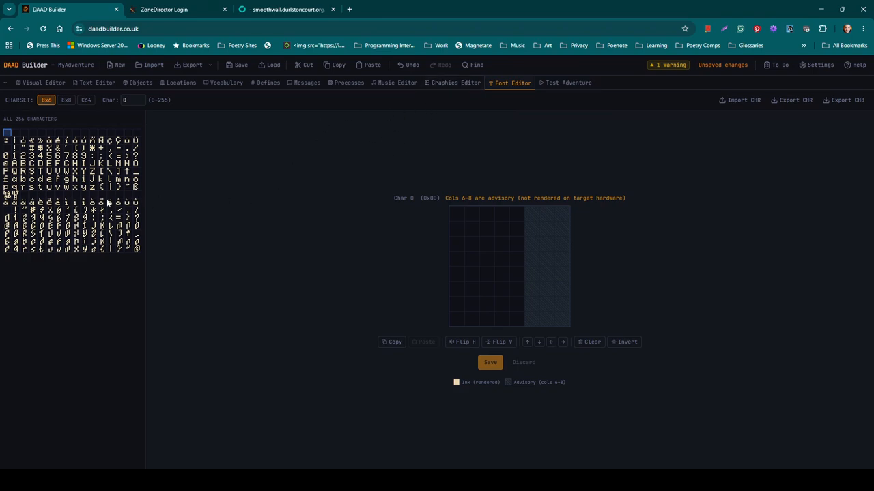
left_click(452, 83)
left_click(48, 196)
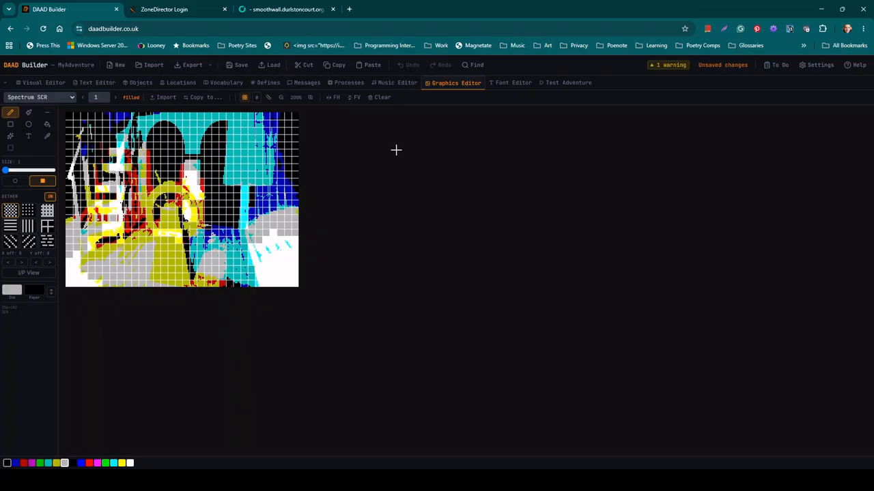
Run the adventure test once more and continue past the intro to view the first location.
left_click(578, 83)
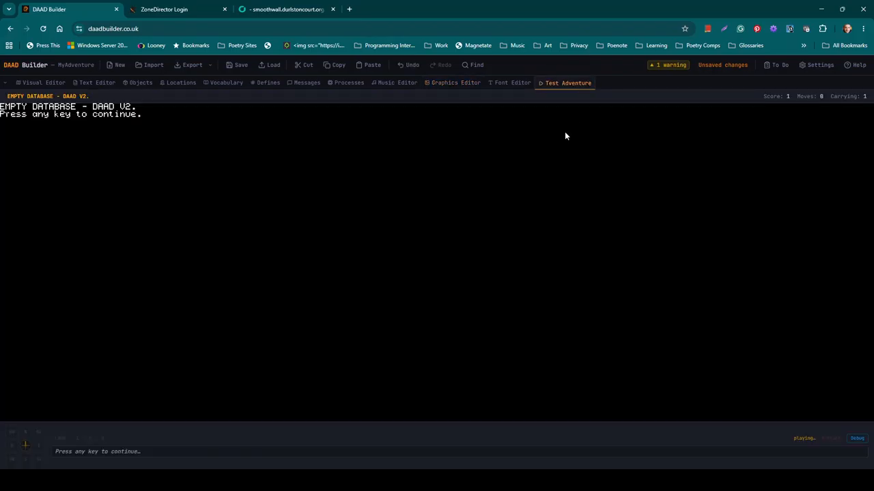
left_click(192, 452)
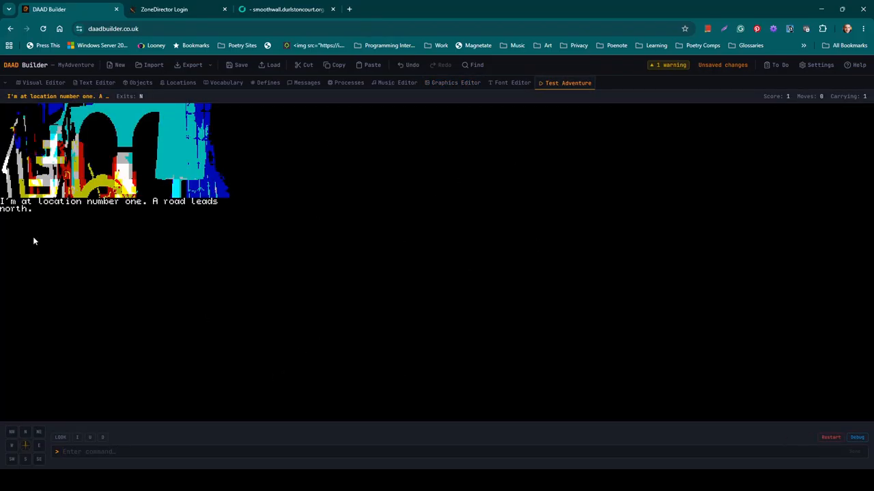